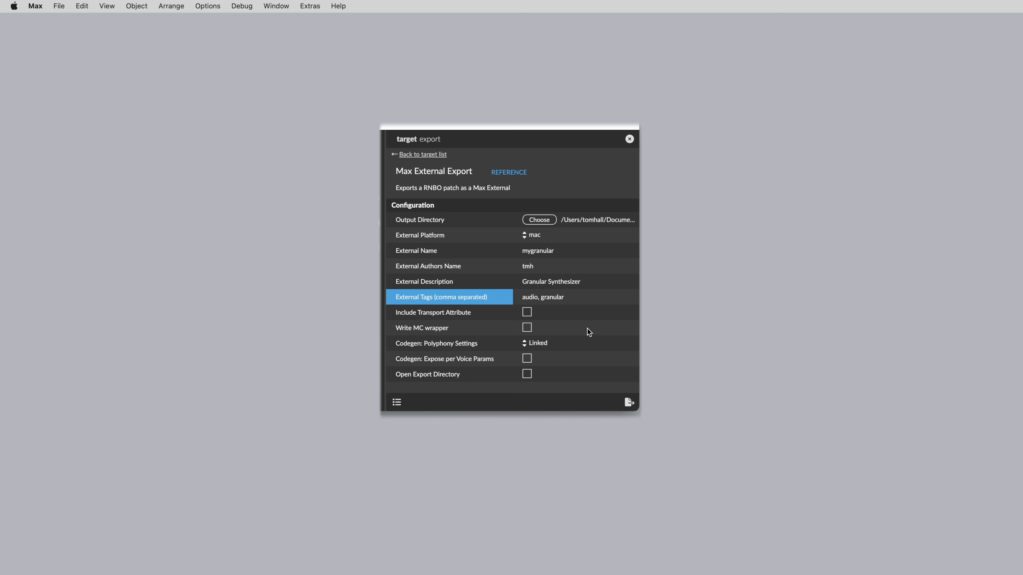
Export the granular patch as a Max external to the selected target.
left_click(629, 402)
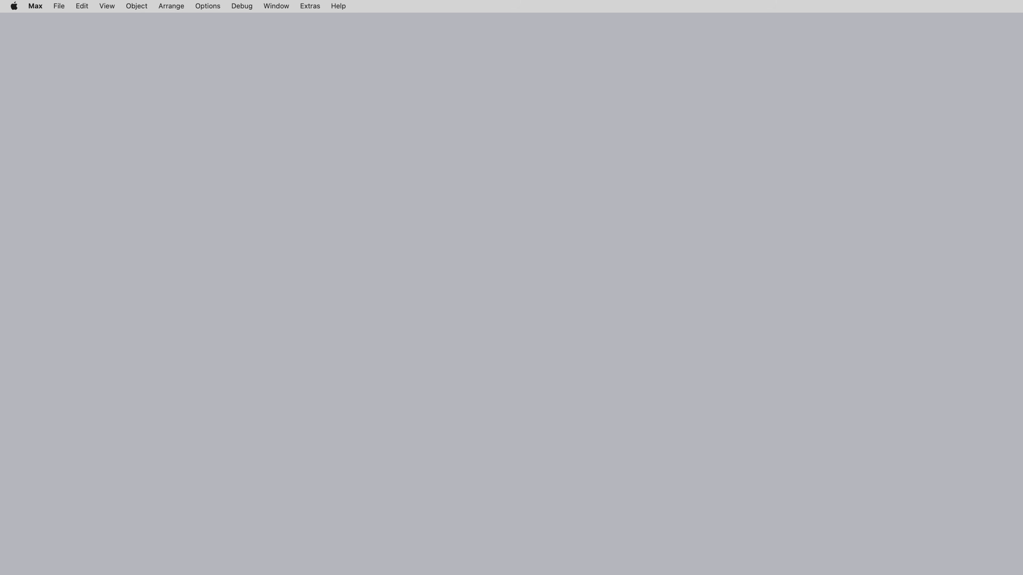
Open the granular example from Extras > synth-building-blocks Examples and move its window up-left.
left_click(310, 6)
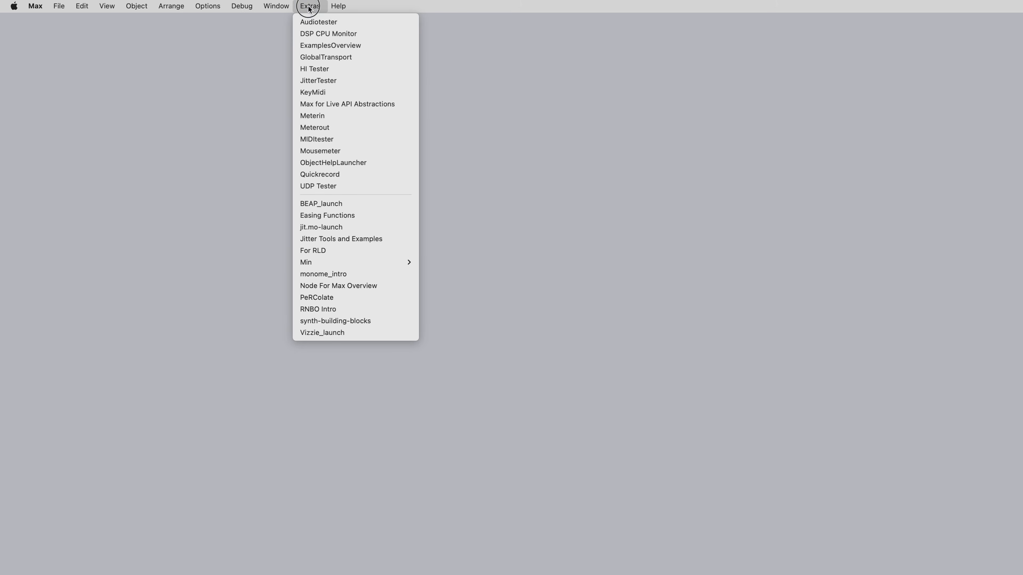
left_click(392, 320)
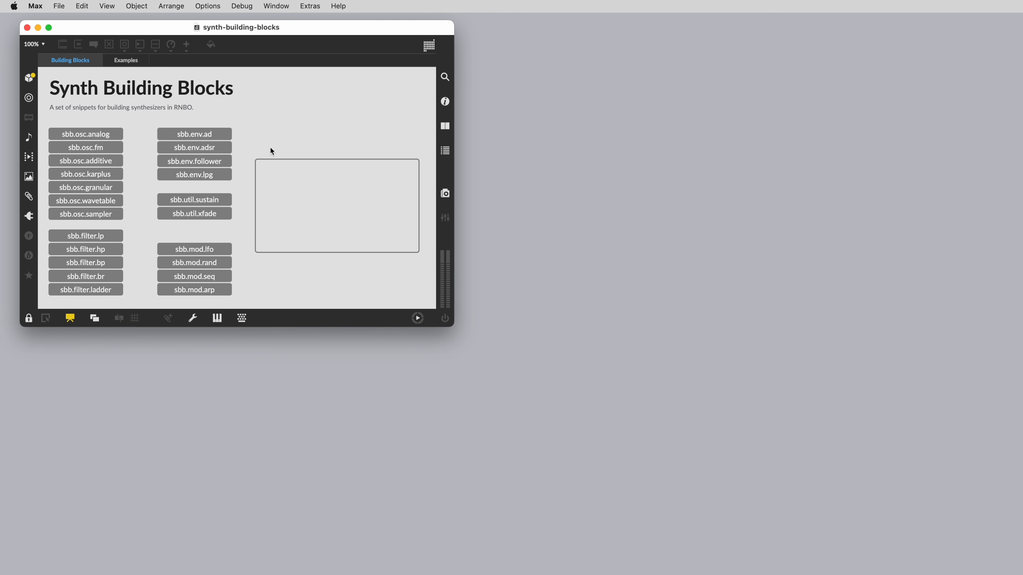
left_click(137, 63)
mouse_move(133, 153)
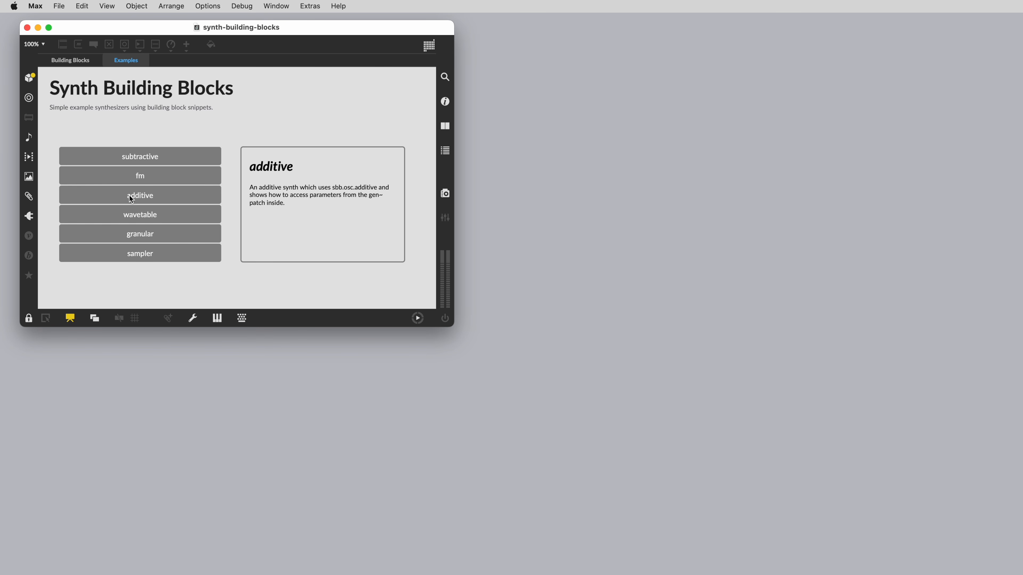
mouse_move(130, 212)
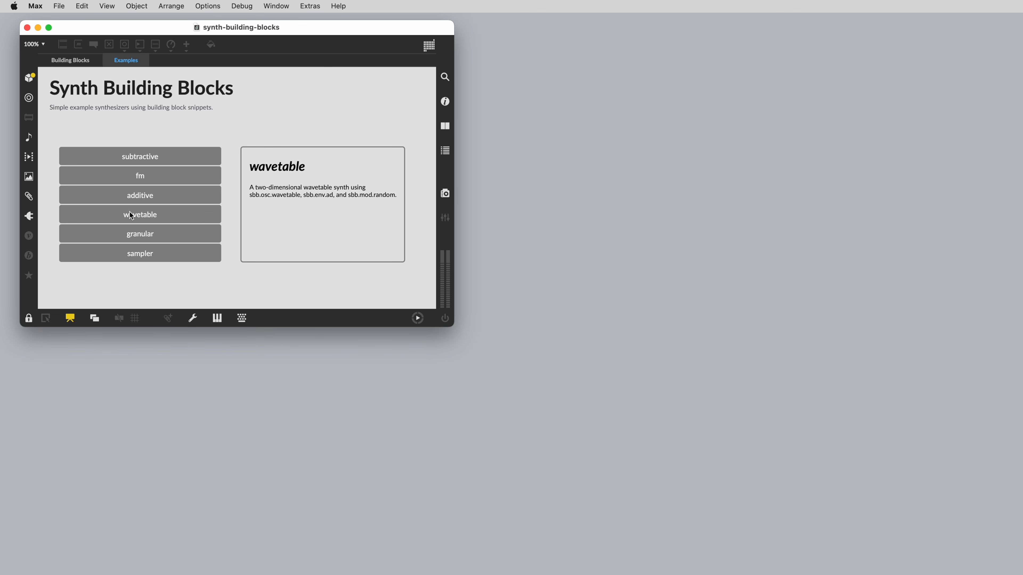
left_click(130, 240)
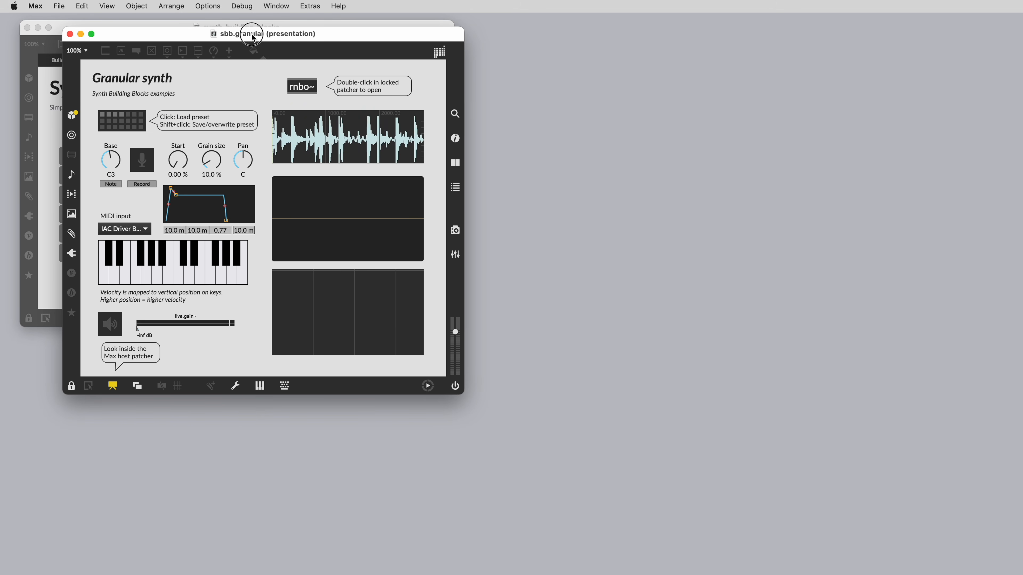
left_click_drag(253, 37, 202, 30)
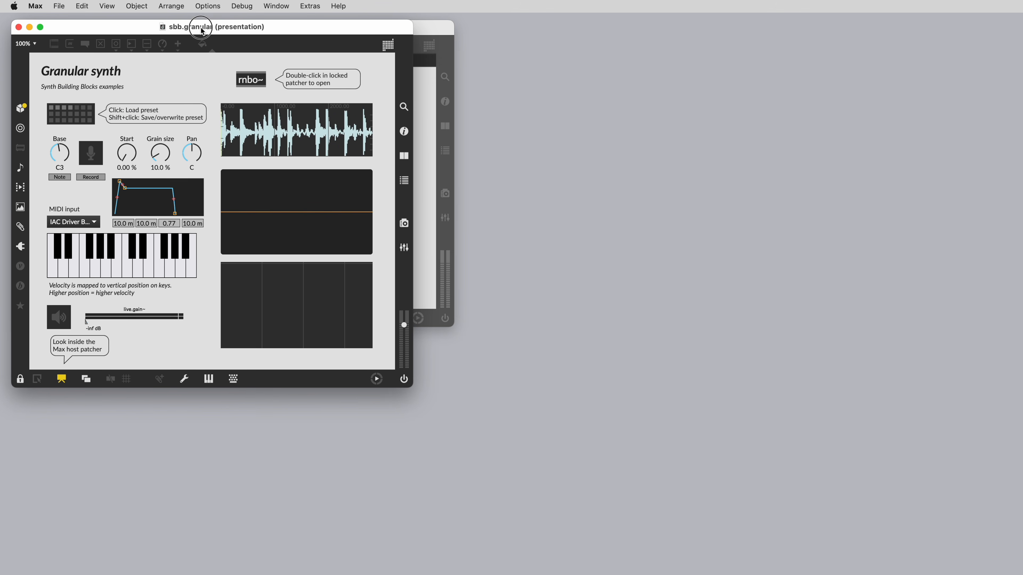
Open the example's rnbo~ patcher and show its Max External Export settings in the export sidebar.
double_click(252, 82)
left_click_drag(638, 242, 278, 126)
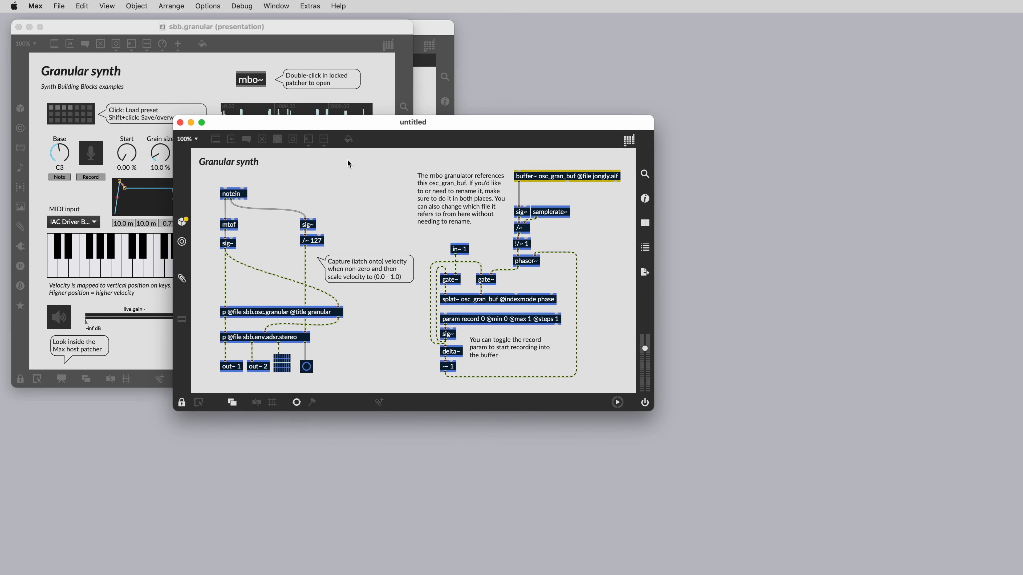
left_click(650, 278)
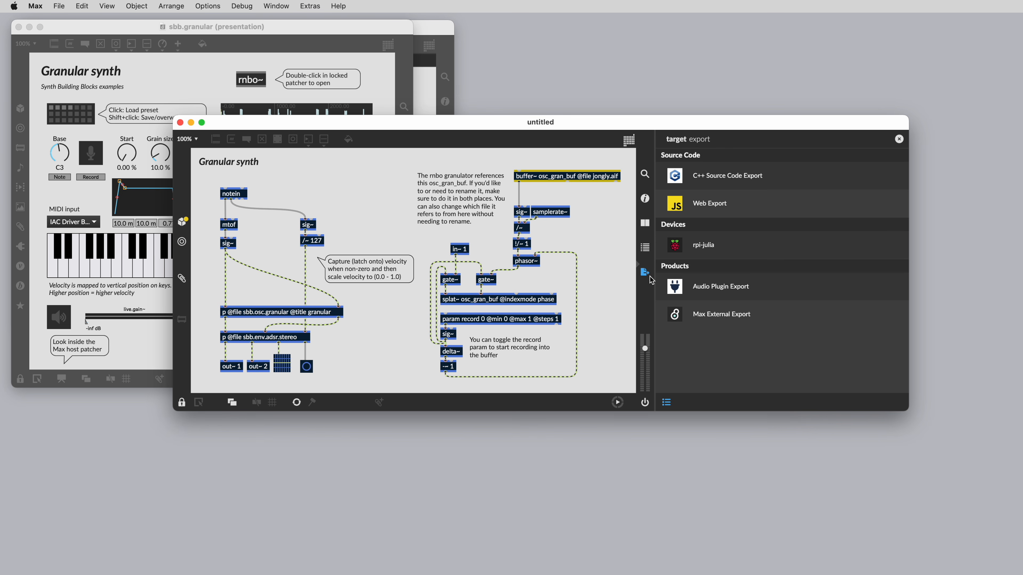
left_click(795, 320)
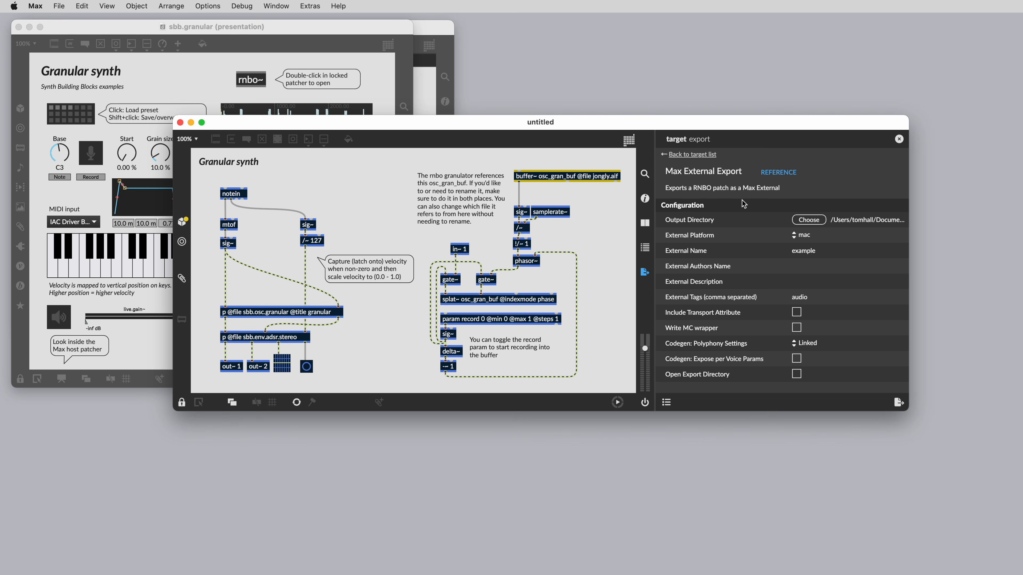
left_click(734, 224)
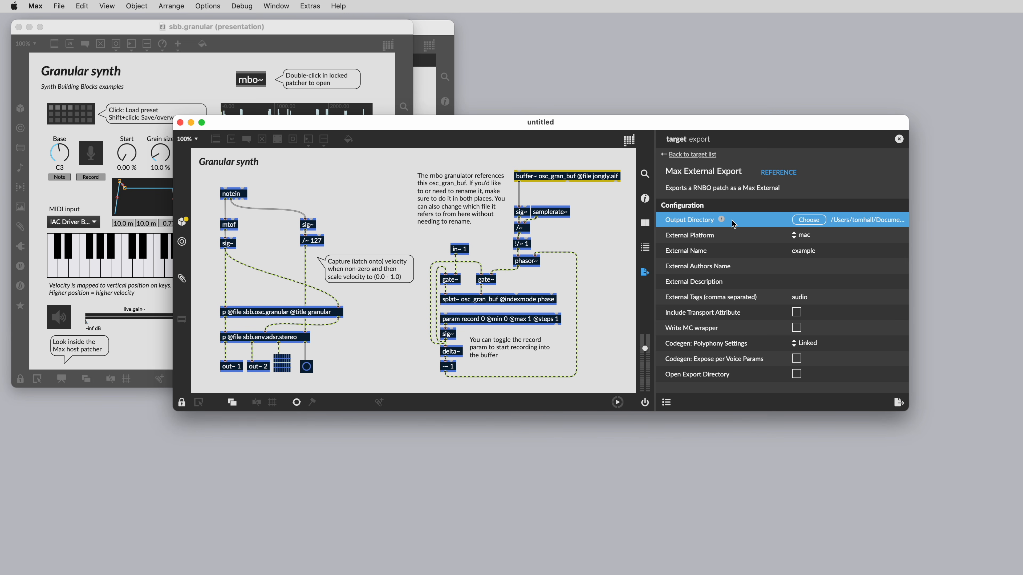
left_click(738, 239)
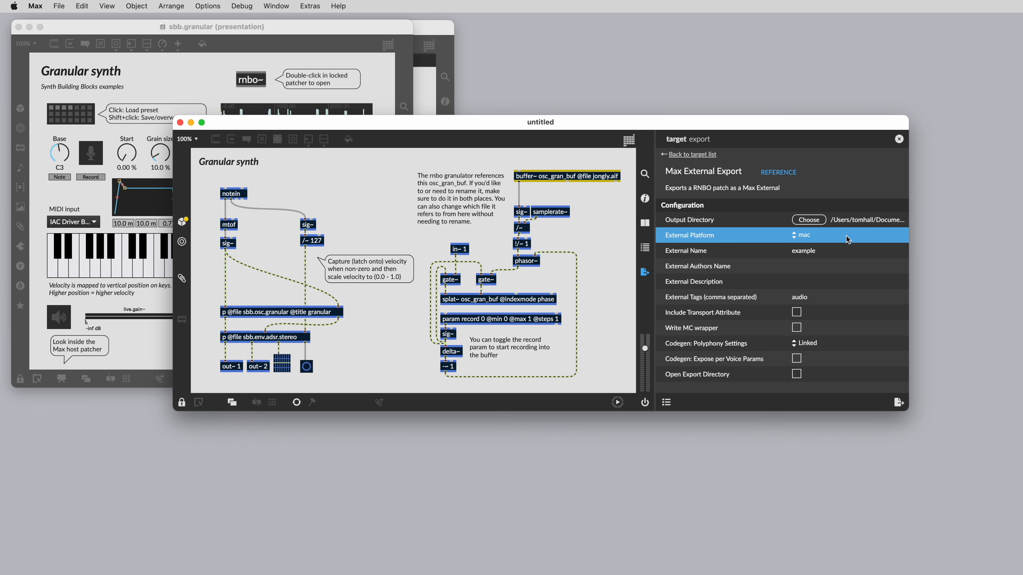
left_click(809, 237)
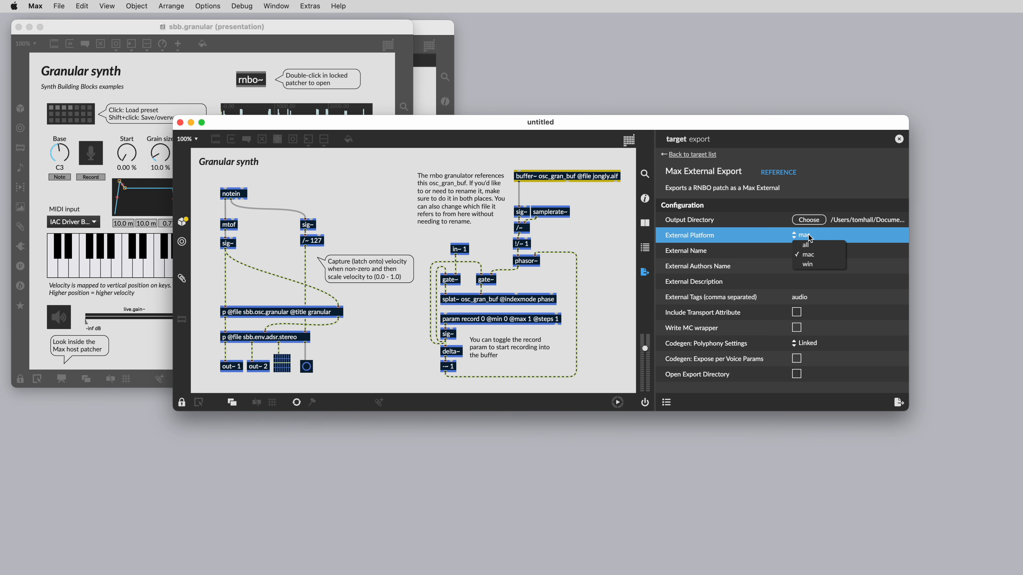
left_click(838, 238)
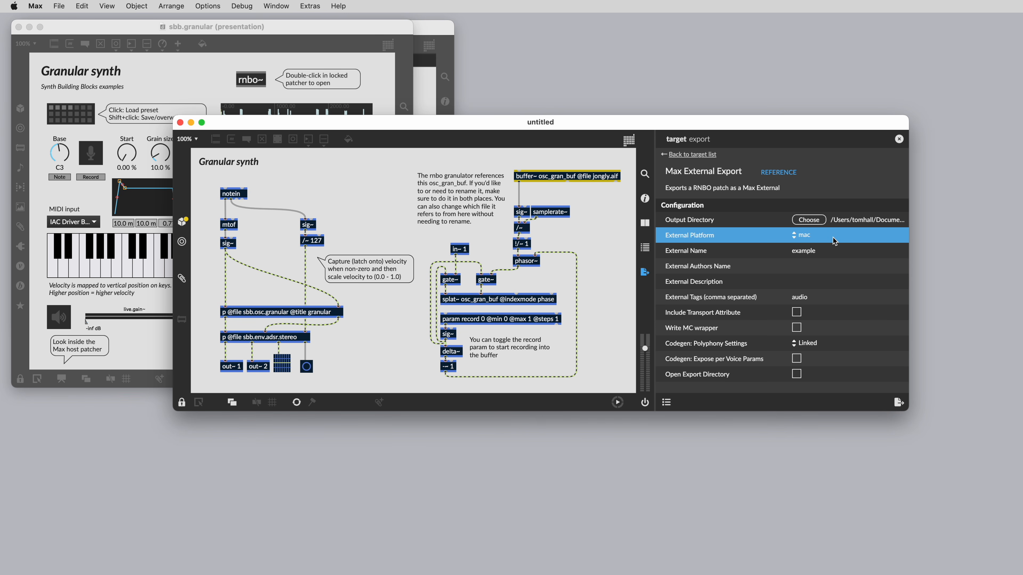
left_click(805, 252)
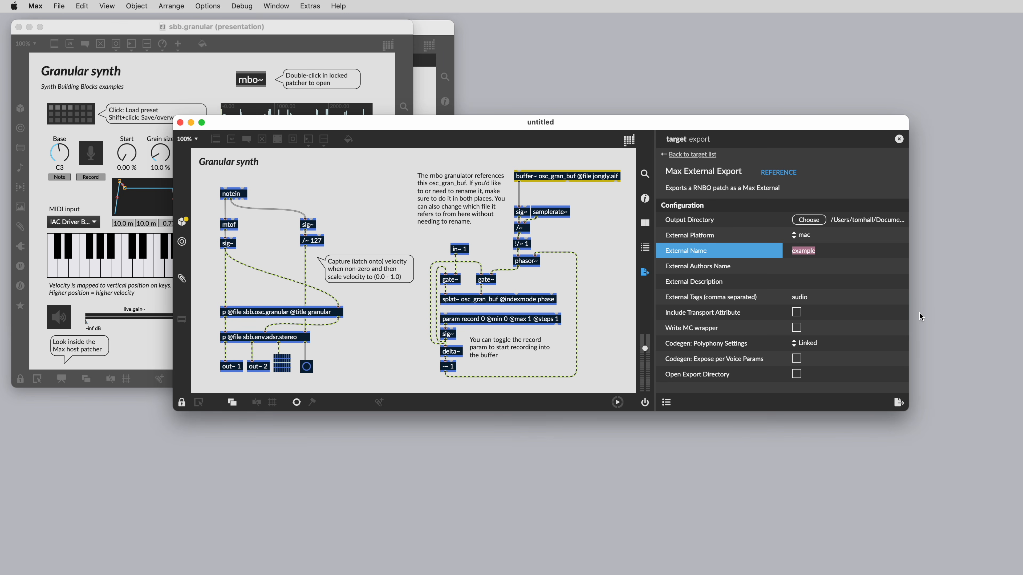
Name the external mygranular, enter the author's initials, describe it as Granular Synthesizer, and add the granular tag.
type("mygranular")
left_click(851, 267)
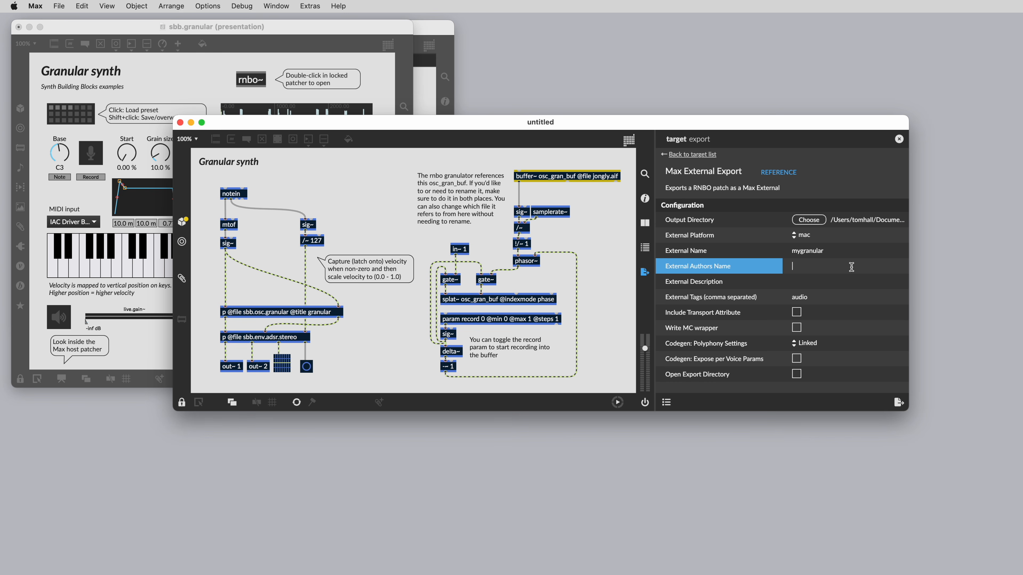
type("tmh")
left_click(868, 281)
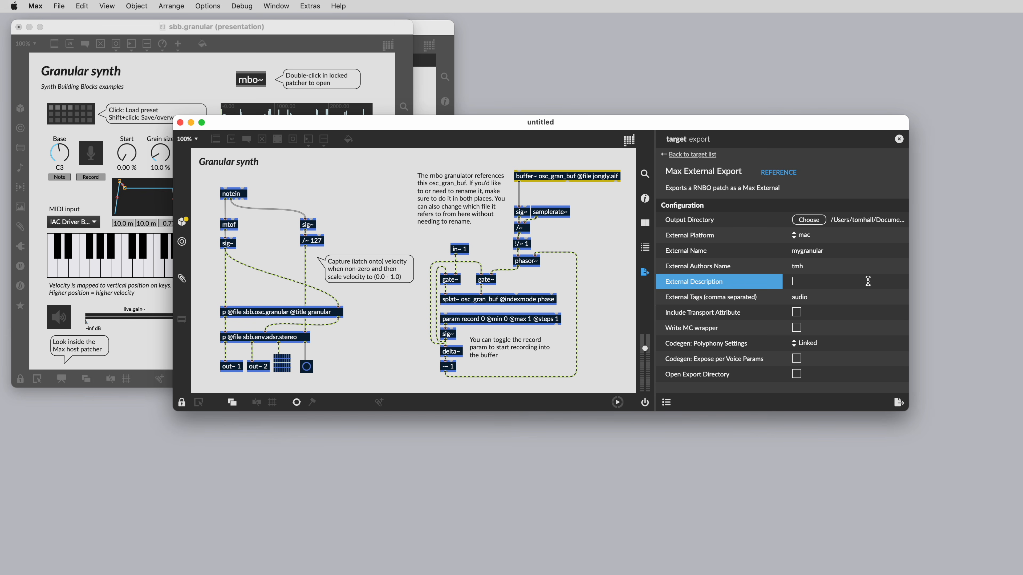
type("Granular Synthesizer")
left_click(853, 300)
type(", gr")
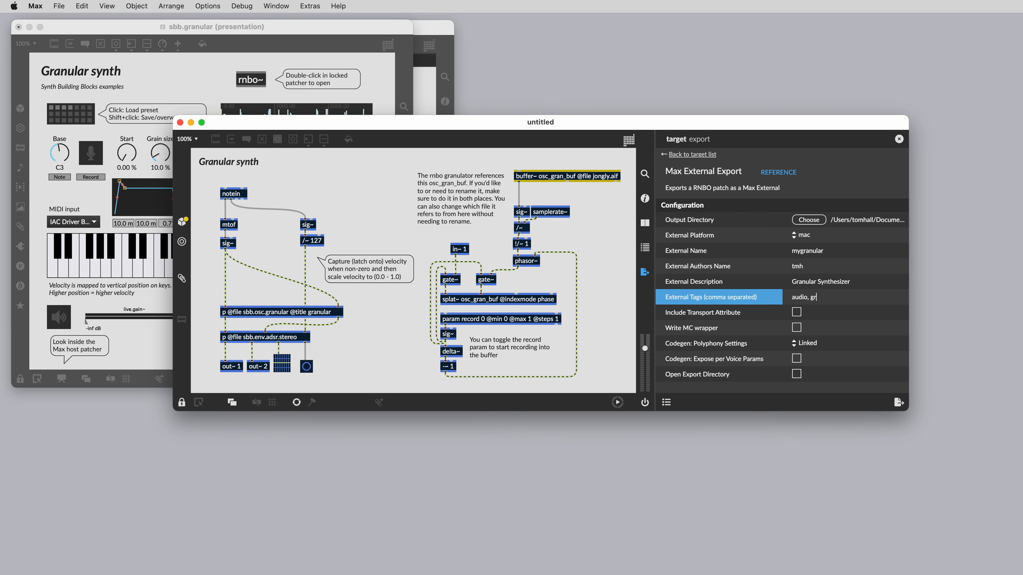
type("anular")
Export the configured mygranular external to the selected target.
left_click(899, 403)
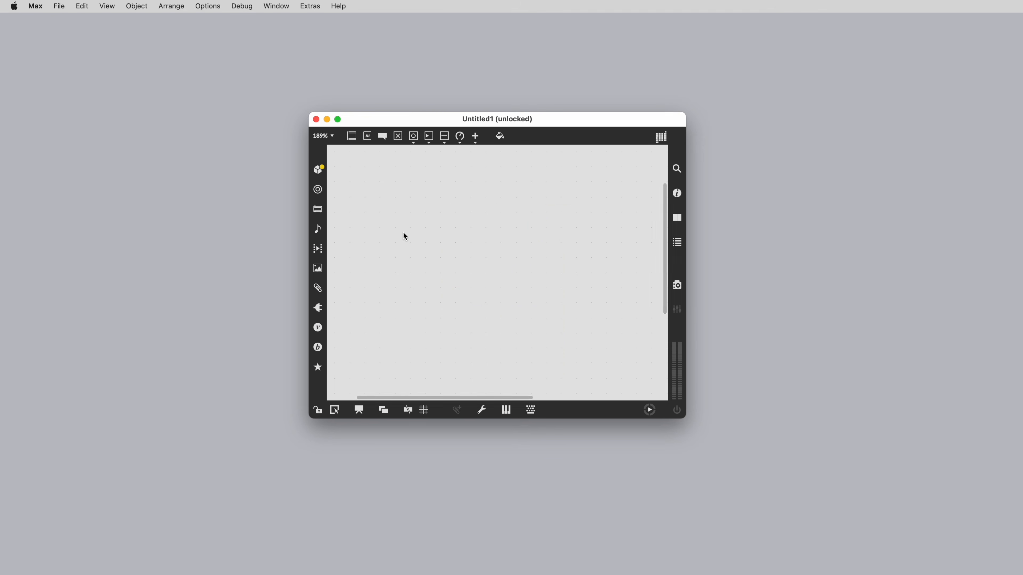
Create a mygranular~ object near the patcher centre and make the window taller.
type("nmyg")
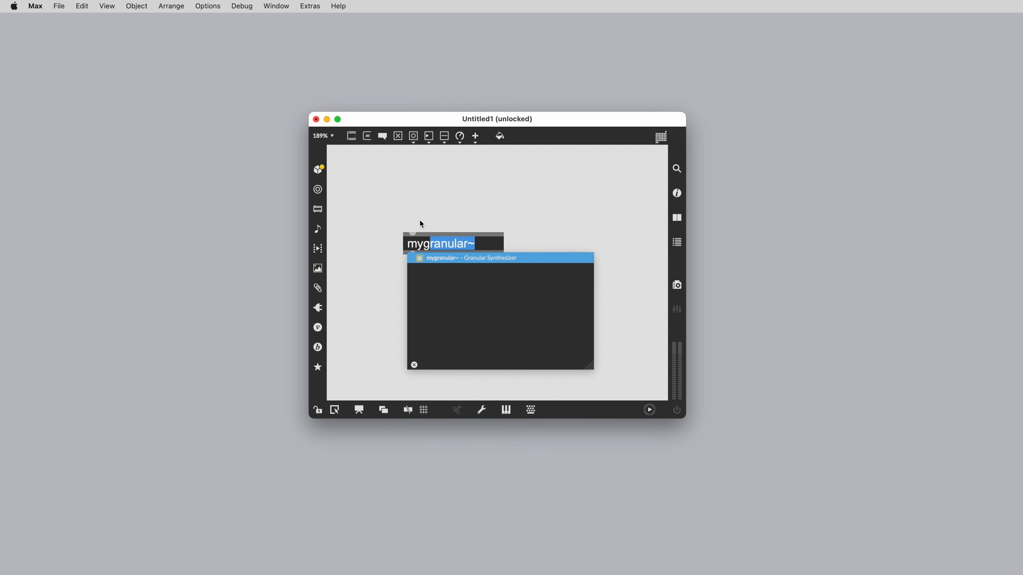
key("Return")
left_click_drag(441, 244, 480, 239)
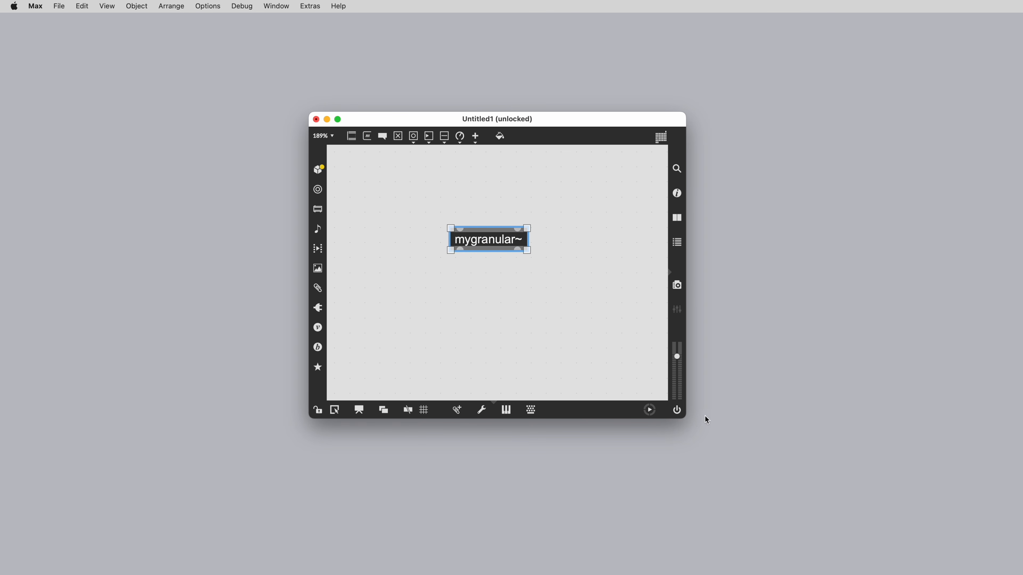
left_click_drag(686, 418, 686, 514)
Add live.gain~ and dac~, wiring mygranular~'s two outlets through the fader into dac~.
type("nlive.gain~")
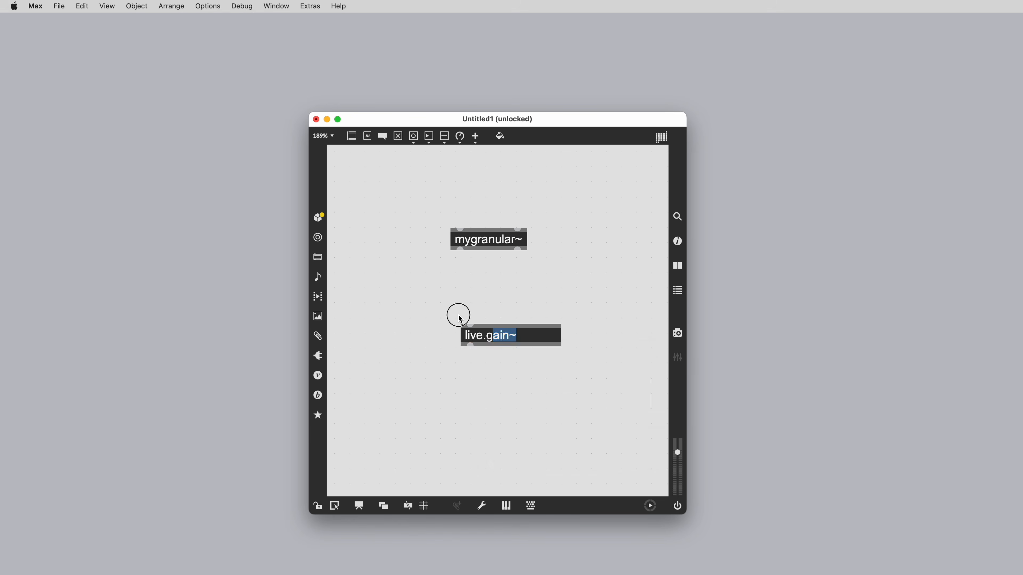
key("Return")
left_click_drag(488, 315, 484, 297)
left_click_drag(460, 250, 461, 278)
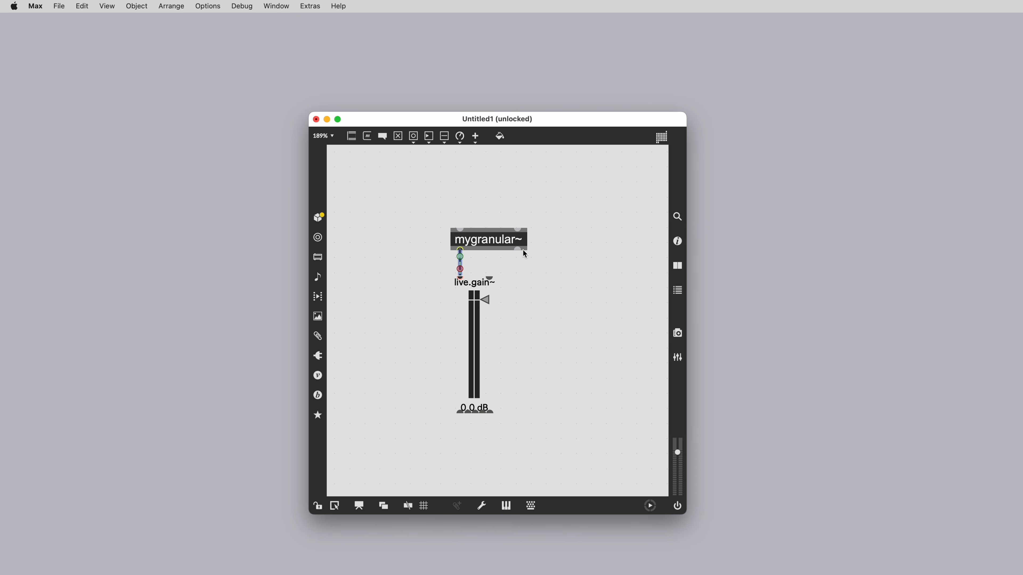
left_click_drag(519, 250, 490, 279)
type("ndac")
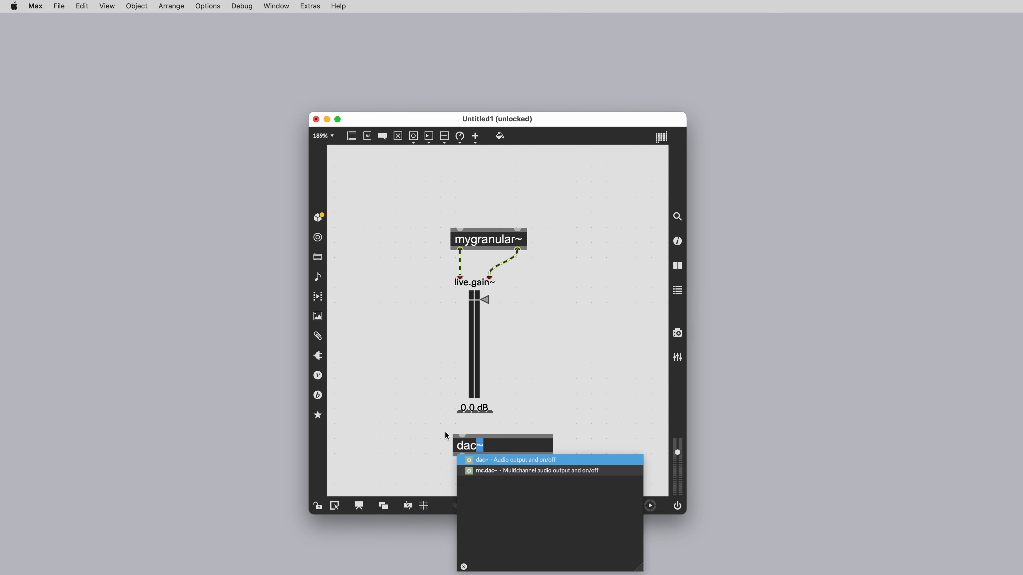
key("Return")
left_click_drag(469, 413, 468, 447)
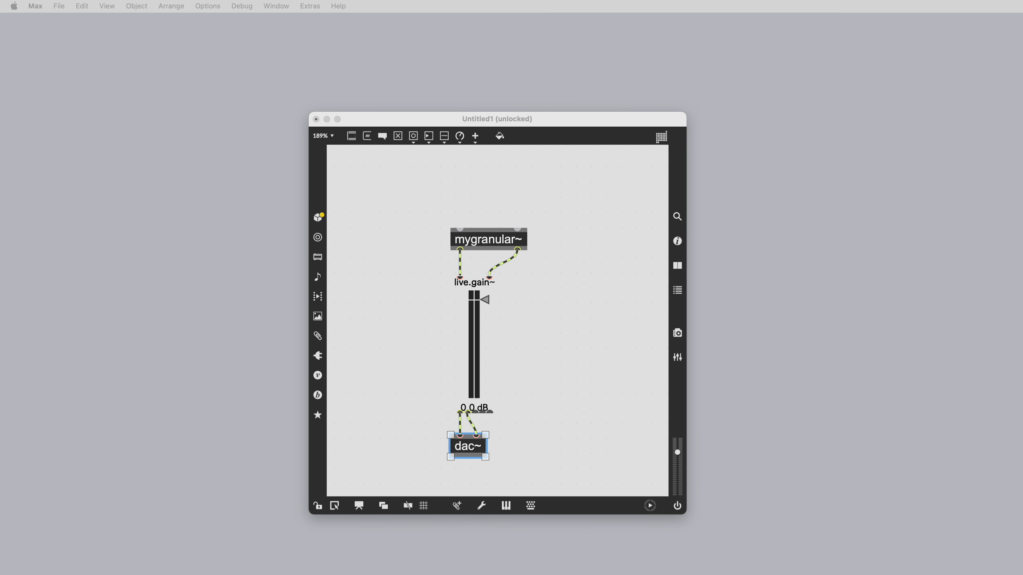
Bring up mygranular~'s context menu and dismiss it without changes.
right_click(455, 243)
mouse_move(497, 203)
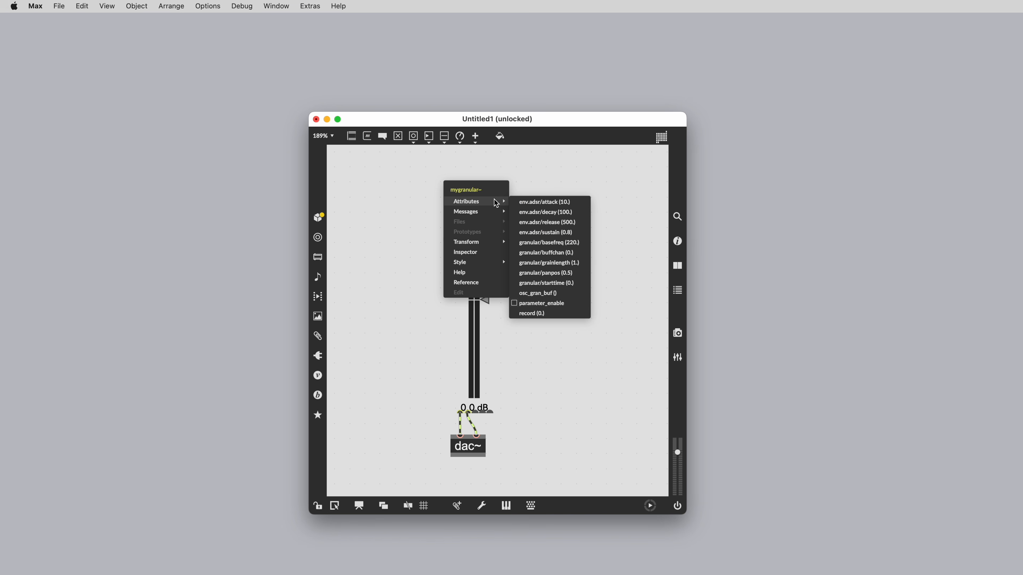
left_click(569, 195)
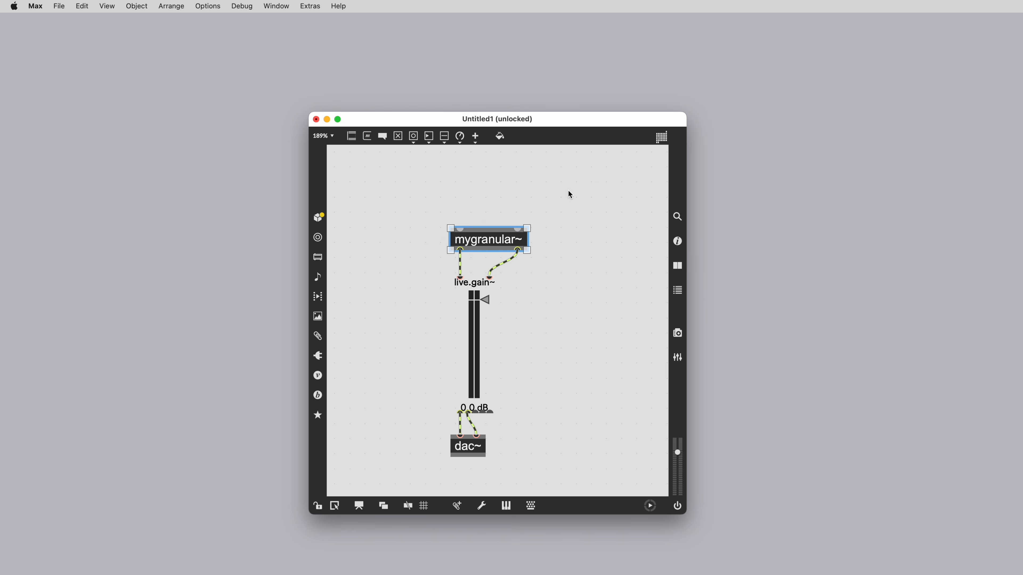
Reposition the patcher window and shift mygranular~, live.gain~ and dac~ down-left.
left_click(679, 242)
left_click_drag(678, 119, 601, 97)
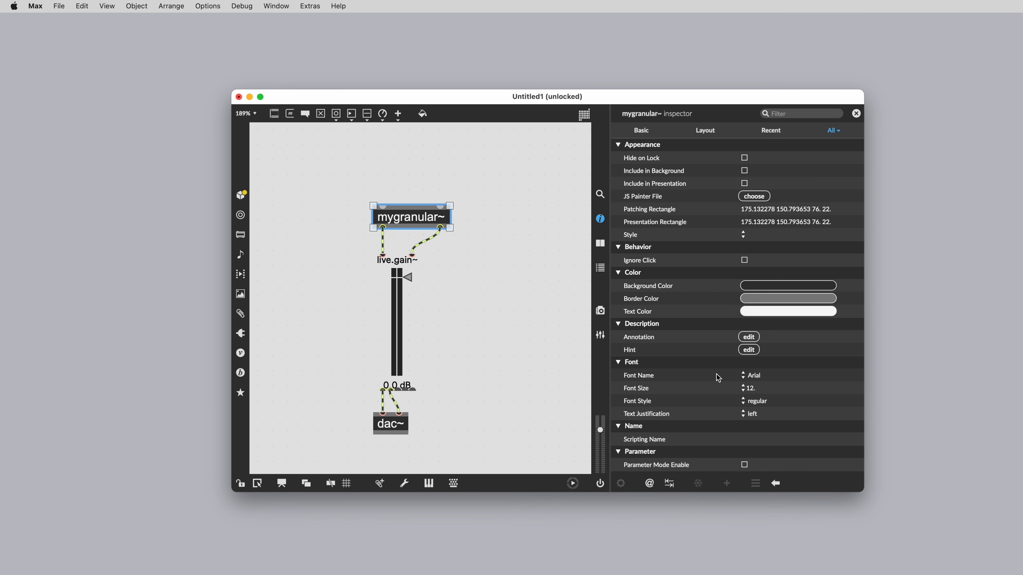
left_click_drag(454, 448, 340, 193)
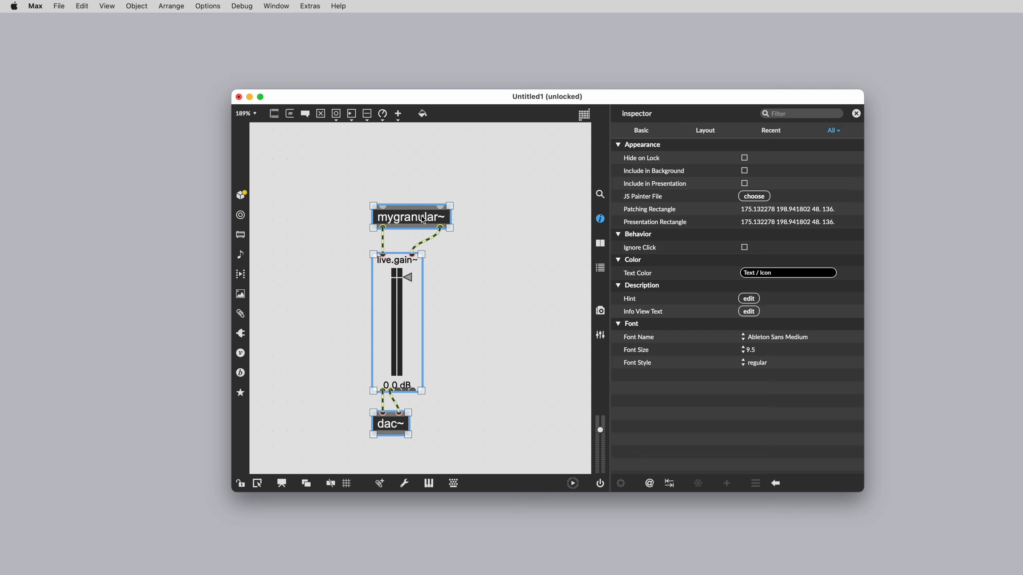
left_click_drag(421, 219, 404, 237)
left_click(521, 320)
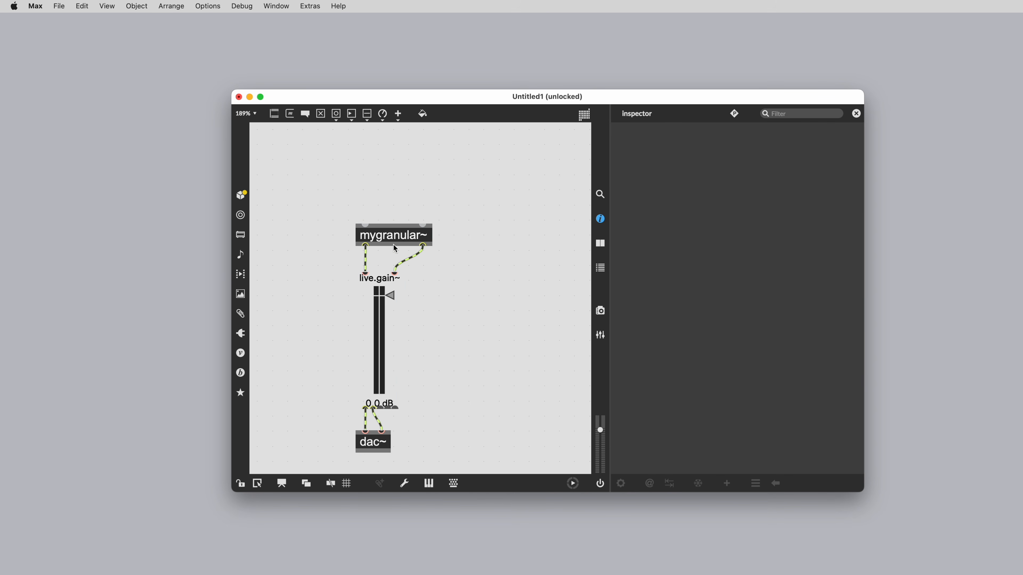
Add an osc_gran_buf attribute control for mygranular~ from its Attributes menu.
right_click(358, 236)
mouse_move(382, 199)
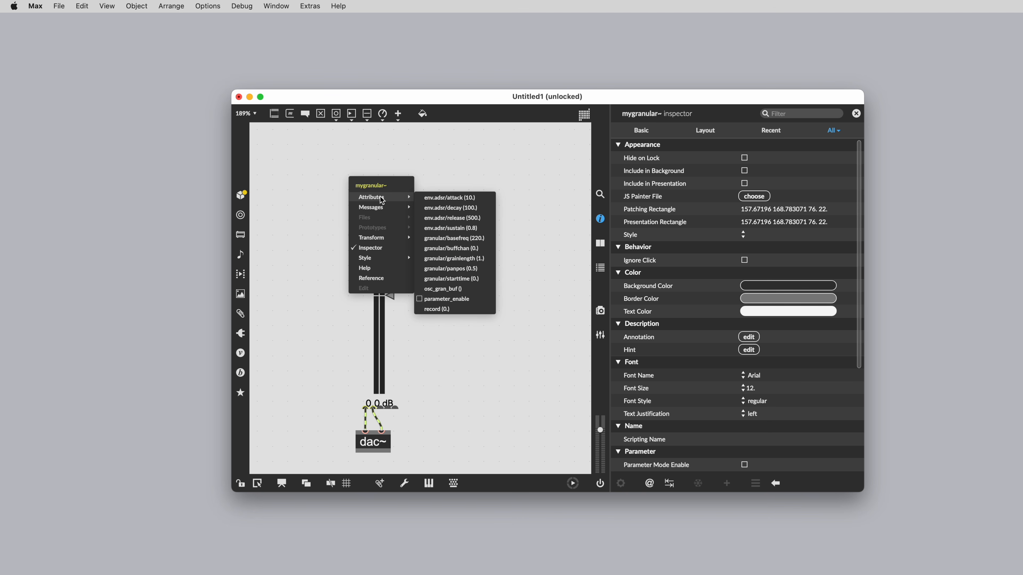
left_click(439, 288)
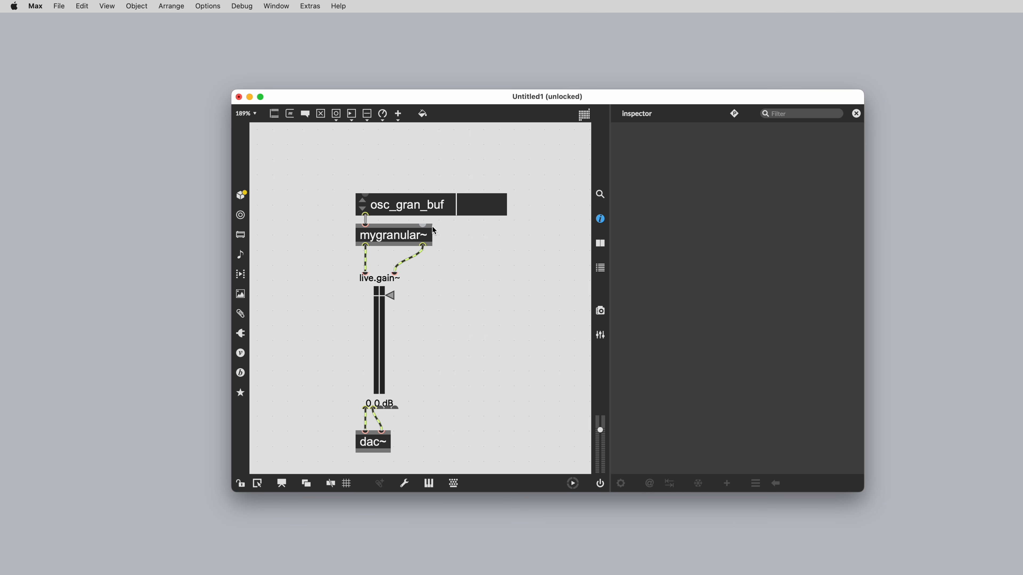
double_click(425, 235)
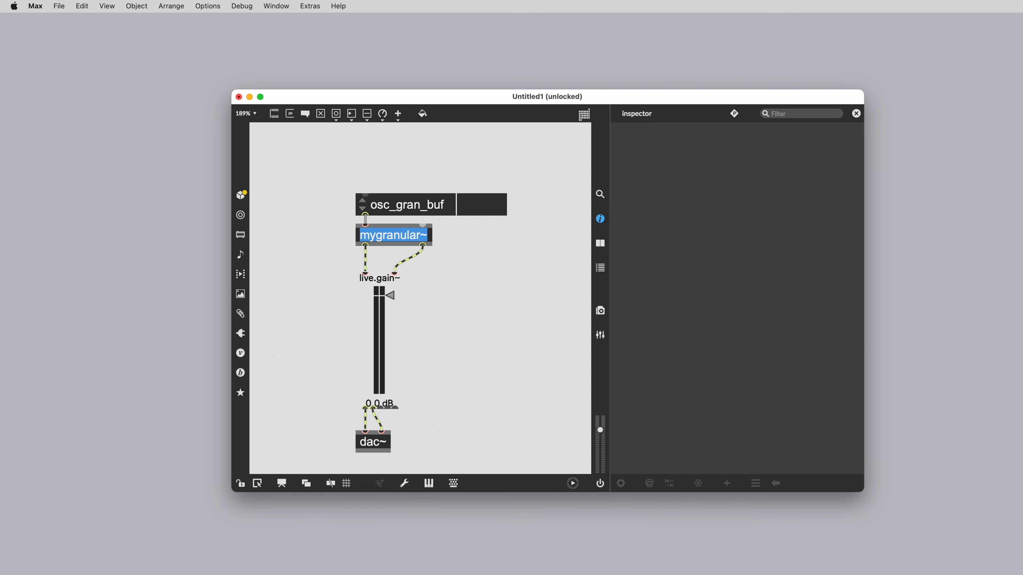
key("Right")
type("@")
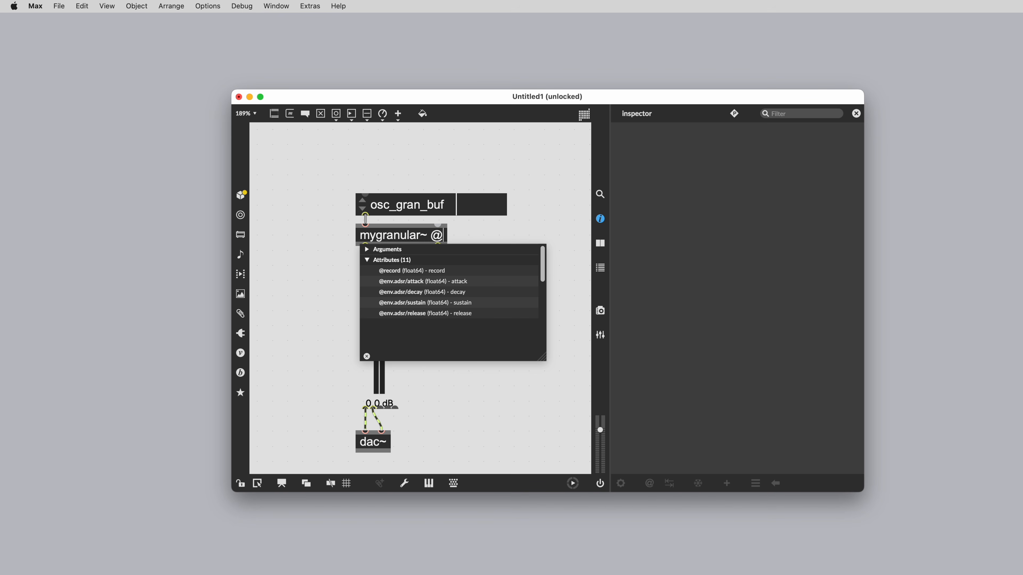
type("osc_gran_buf")
key("Down")
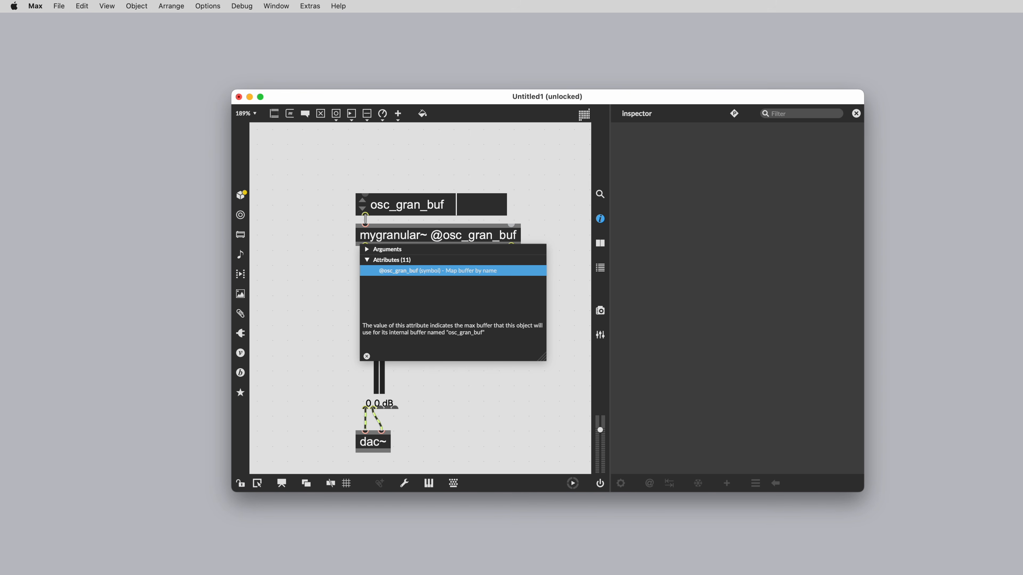
type("jong")
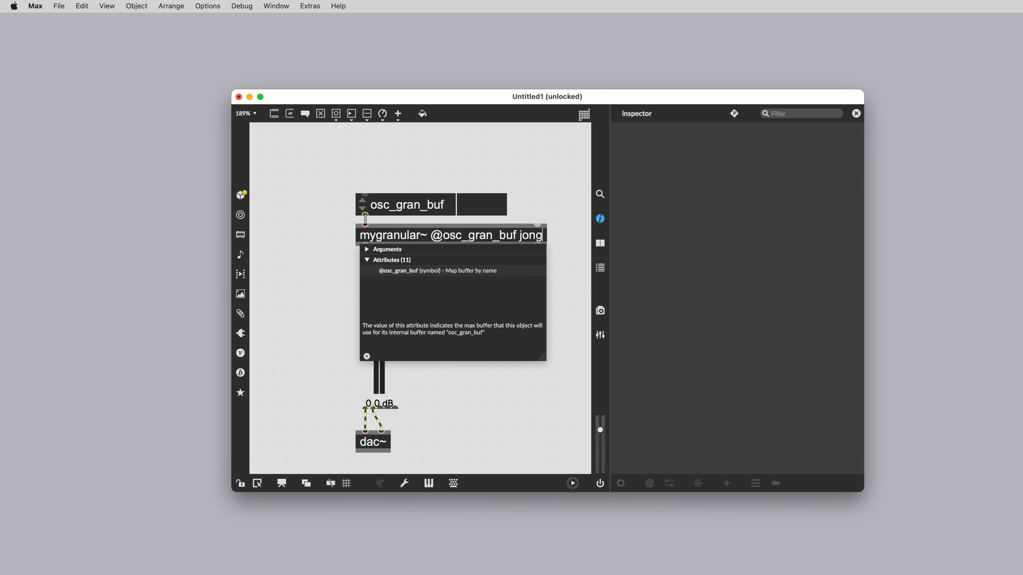
left_click(383, 173)
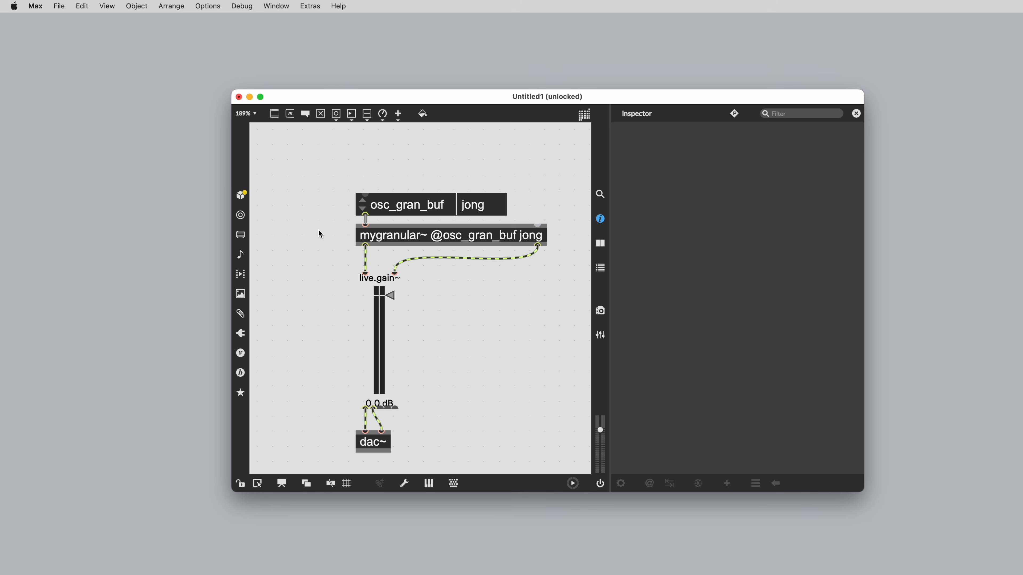
Create a buffer~ jong jongly.aif object beside the chain and shift all objects together.
type("uffer~")
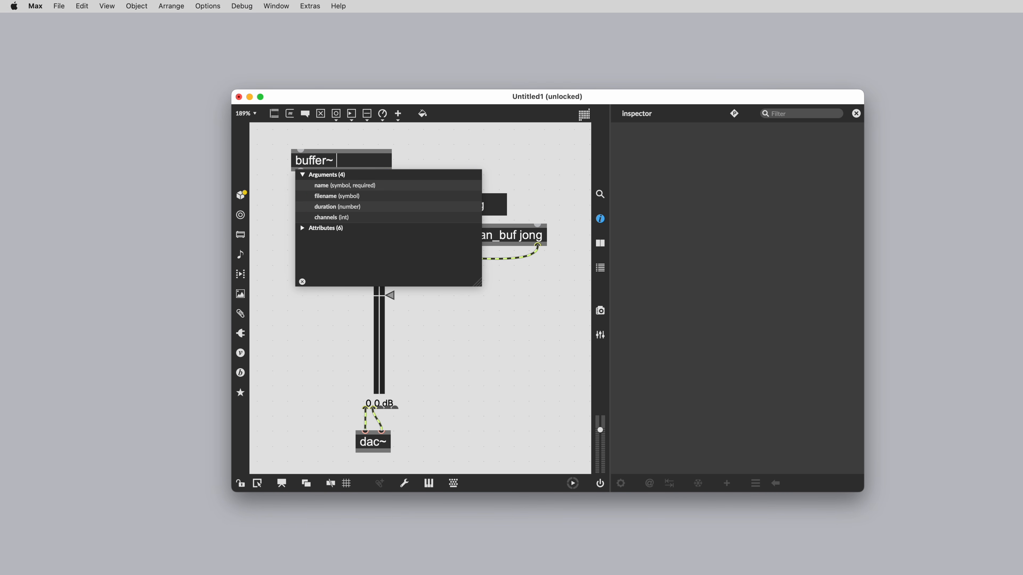
type(" jong jongly.aif")
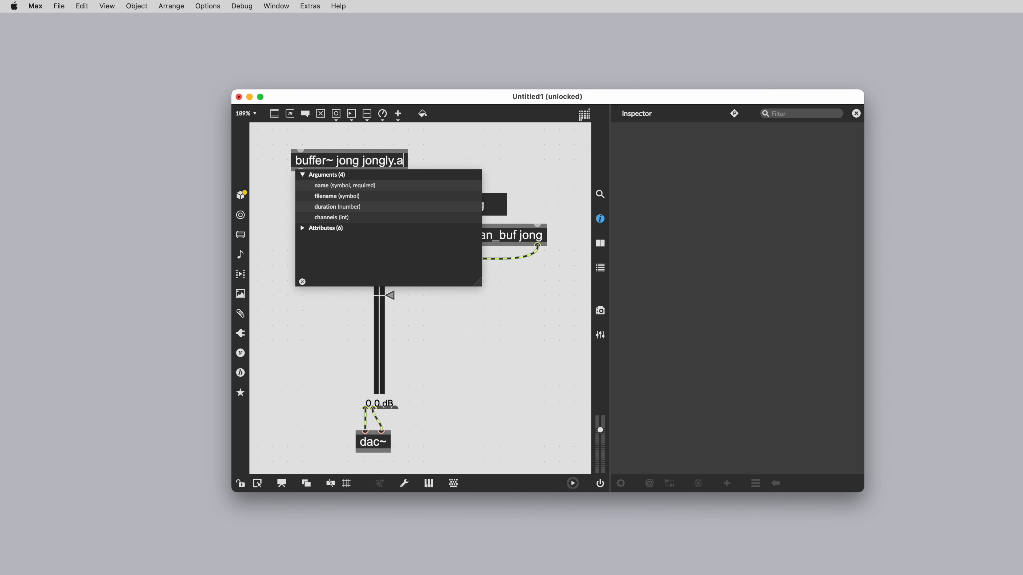
left_click(474, 149)
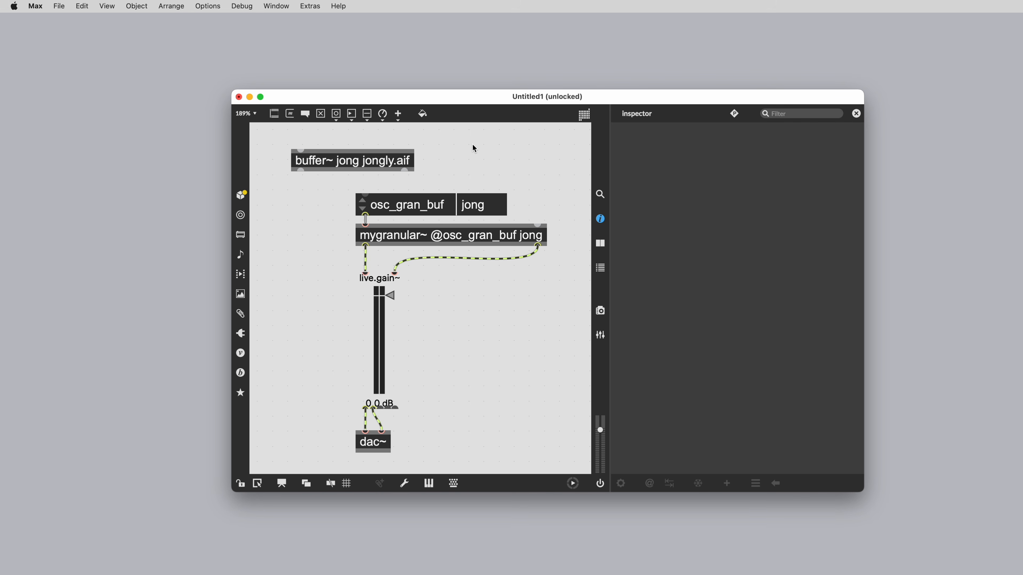
left_click_drag(373, 162, 505, 350)
left_click_drag(303, 174, 505, 458)
left_click_drag(492, 341, 438, 343)
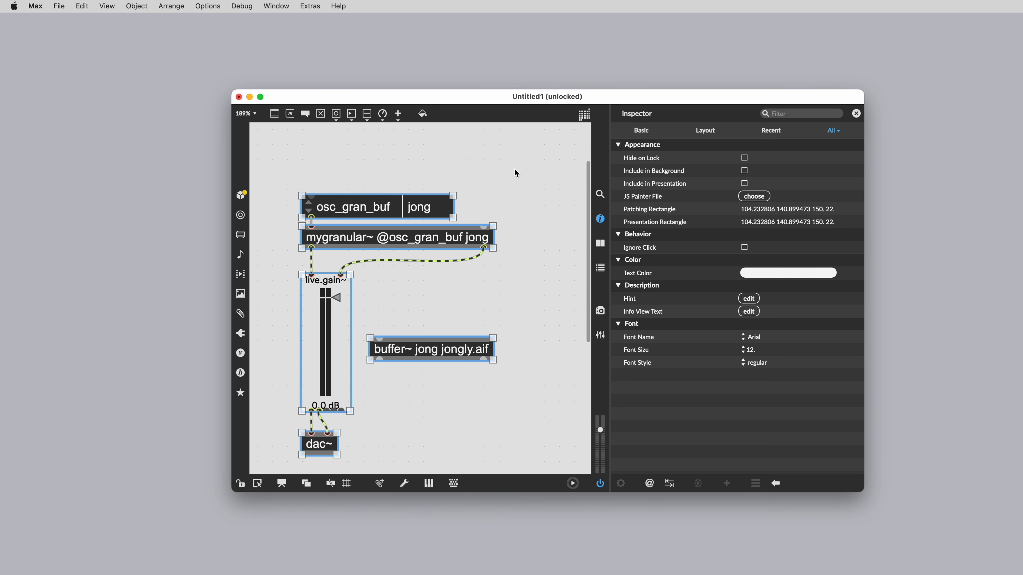
Add a midiin object connected to mygranular~'s right inlet.
left_click(486, 173)
type("nmidi")
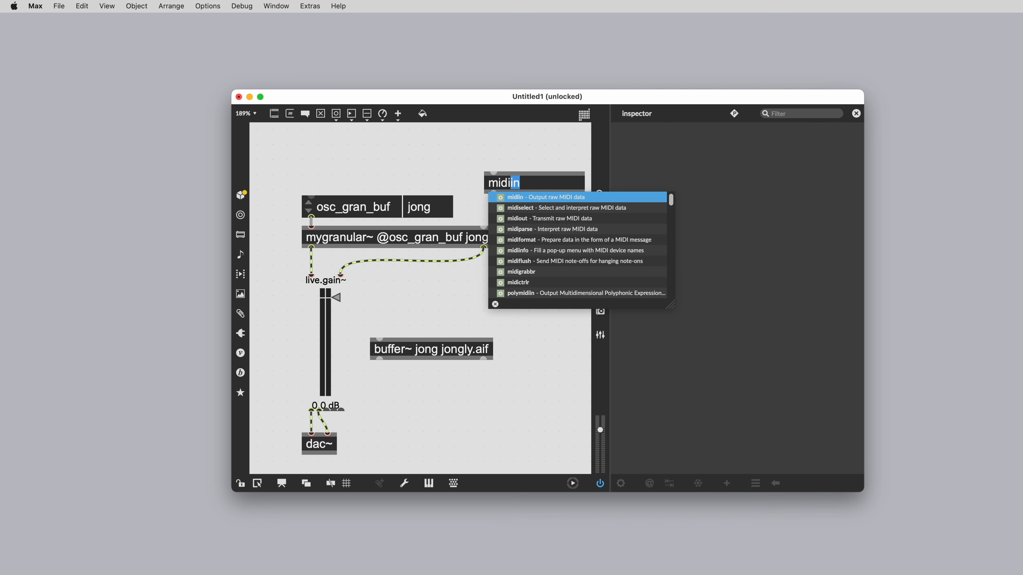
left_click(430, 164)
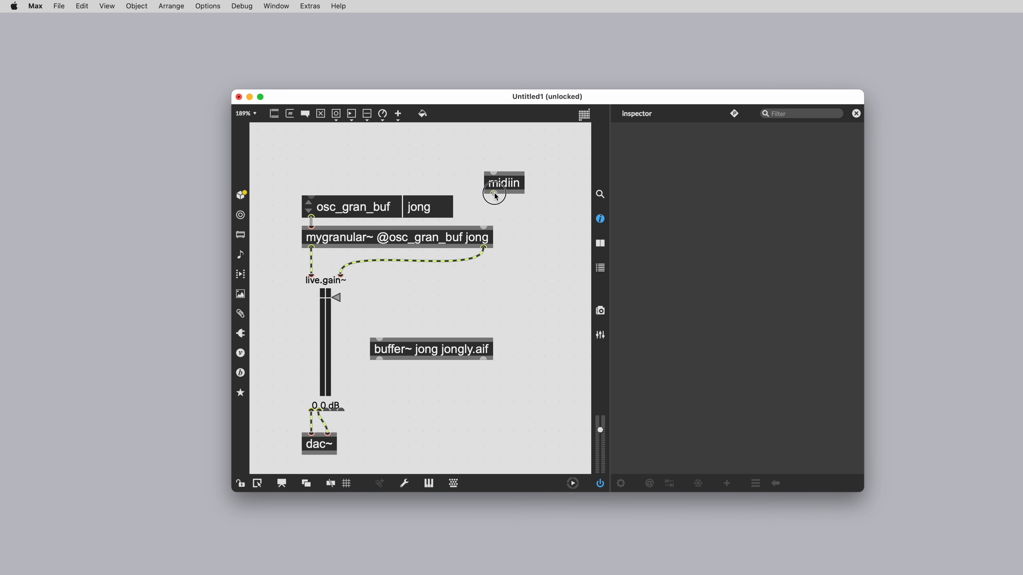
mouse_move(493, 195)
left_mouse_down()
mouse_move(496, 216)
mouse_move(499, 178)
left_mouse_up()
Lock the patch and set midiin's input port to mioXL KMI K-Board.
key("super+e")
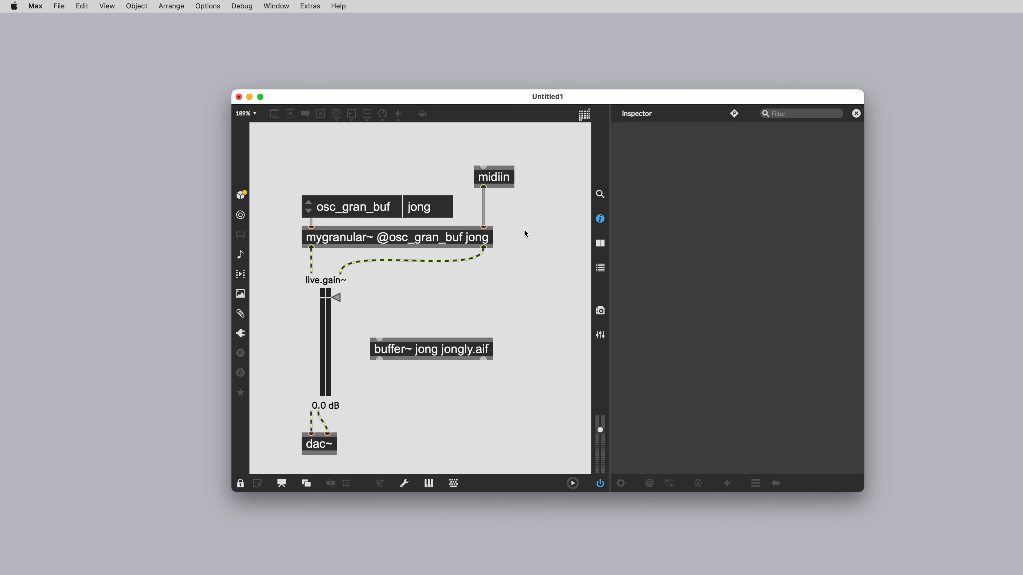
left_click(500, 179)
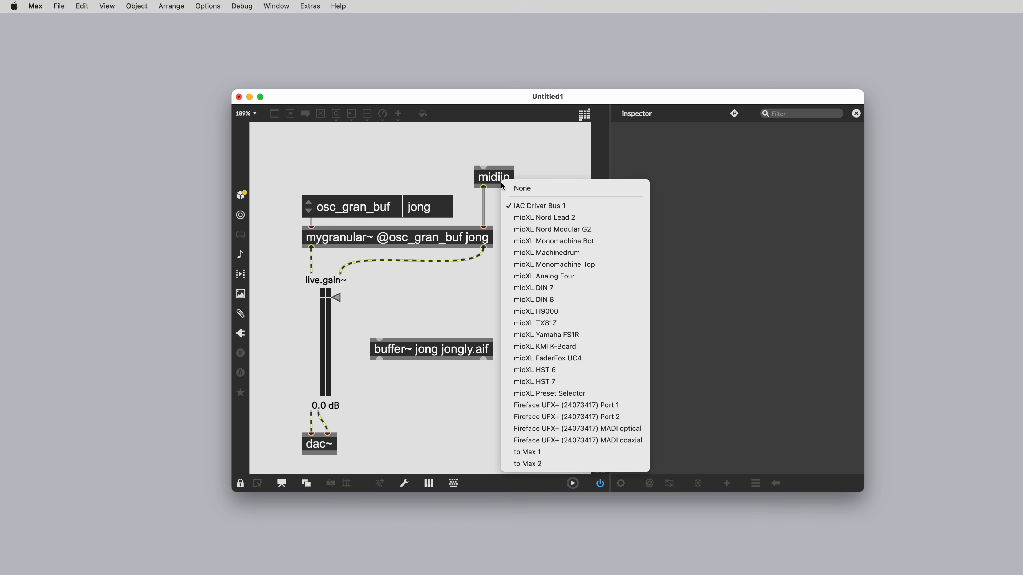
left_click(596, 344)
key("super+m")
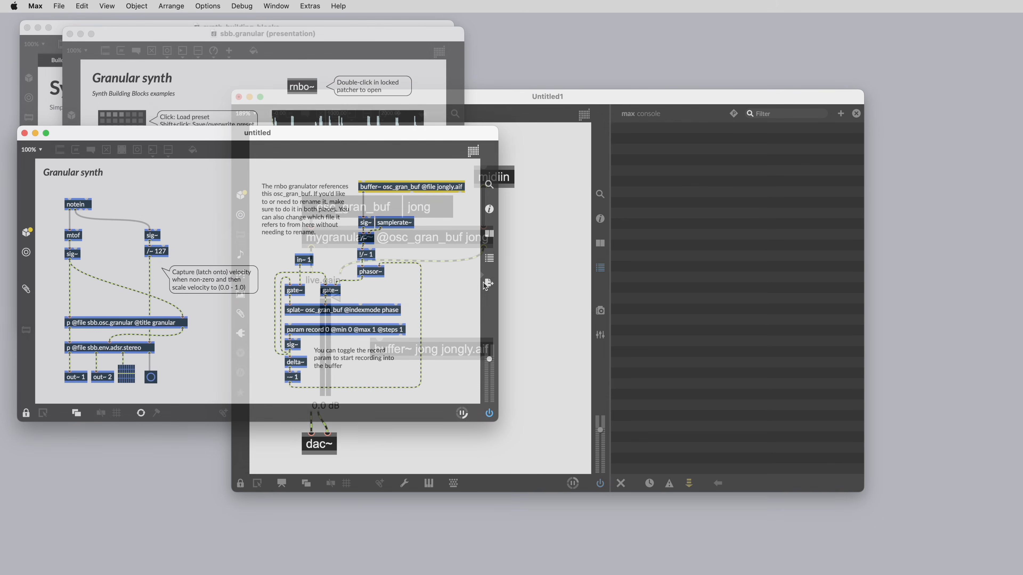
Choose Max External Export for the RNBO patch with Write MC wrapper enabled.
left_click(489, 284)
left_click(593, 330)
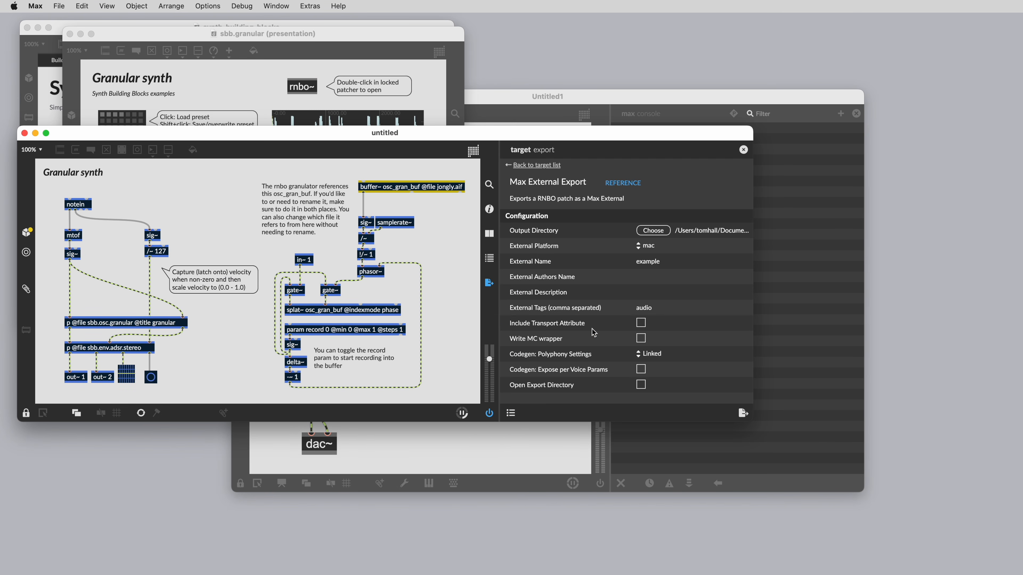
left_click(641, 340)
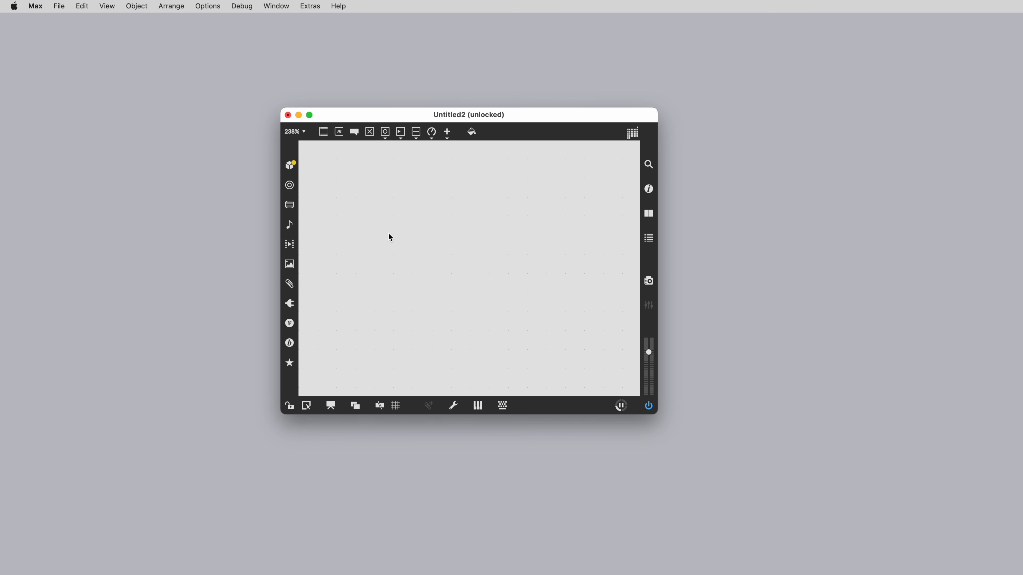
type("nmc.")
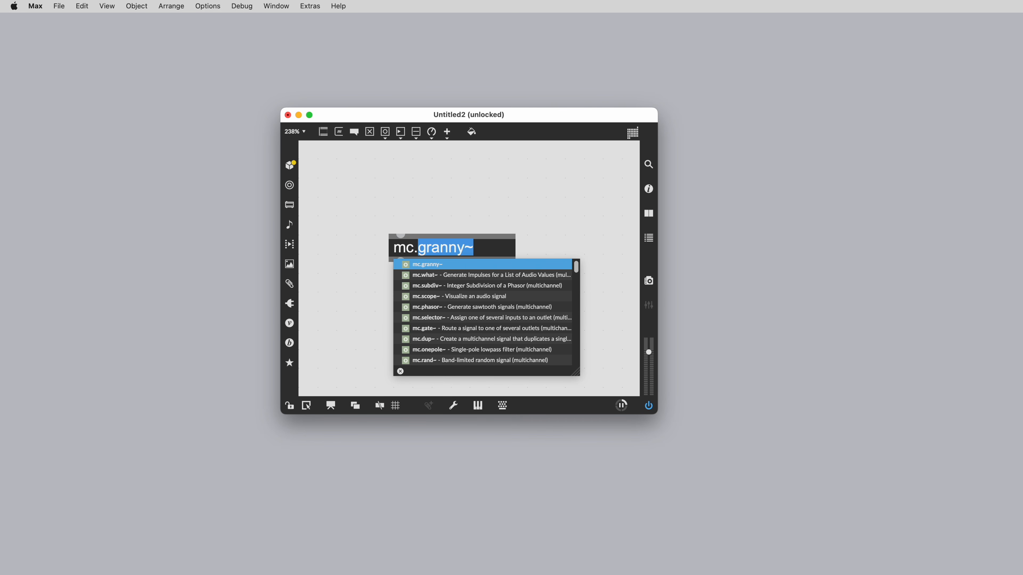
type("gr")
key("Right")
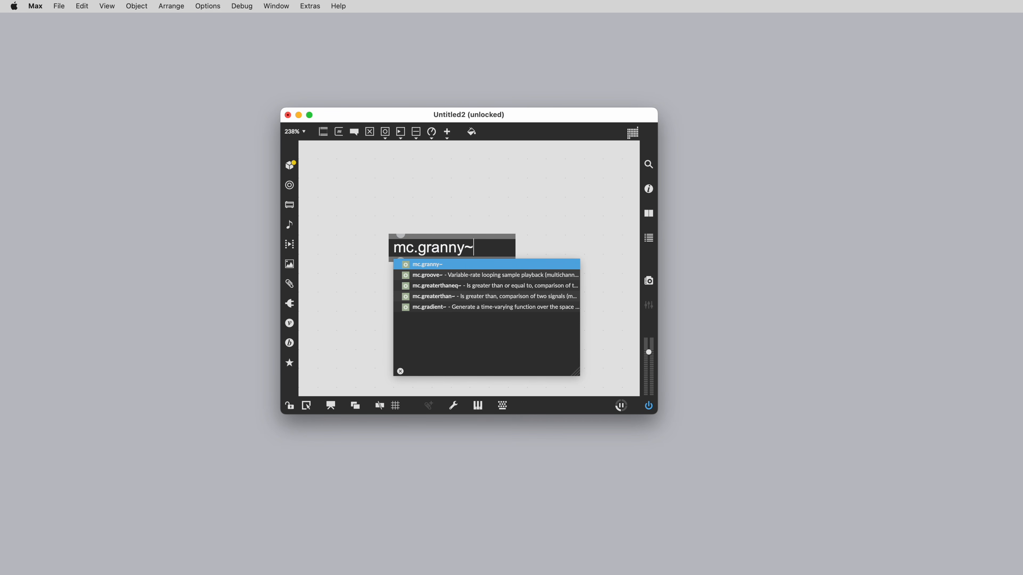
type("@")
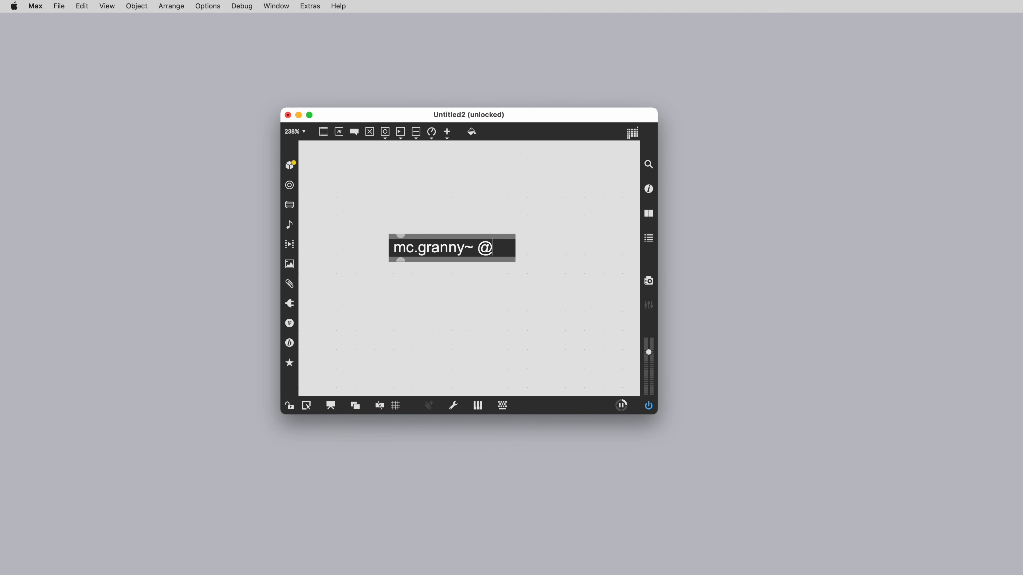
type("chans ")
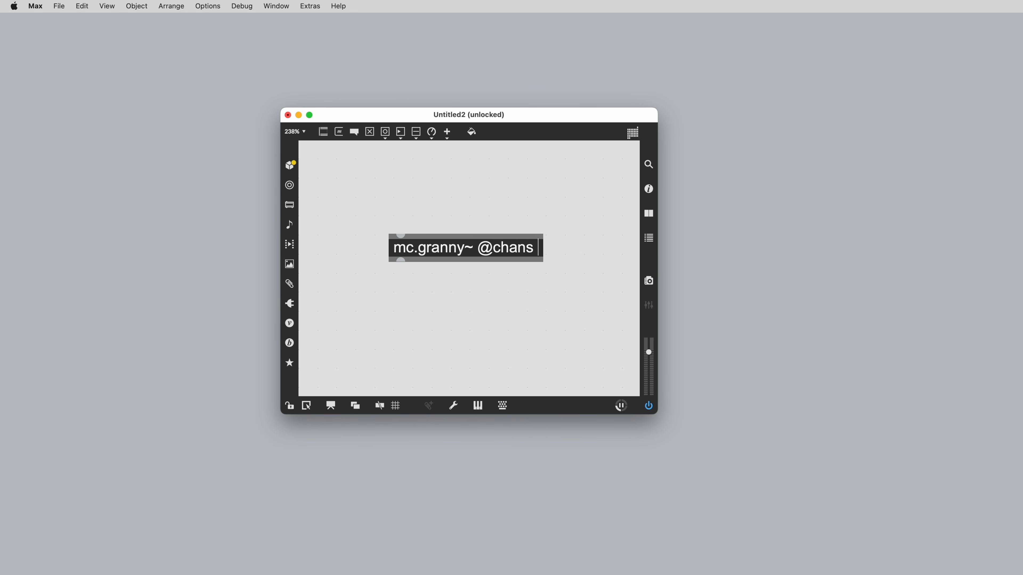
type("16")
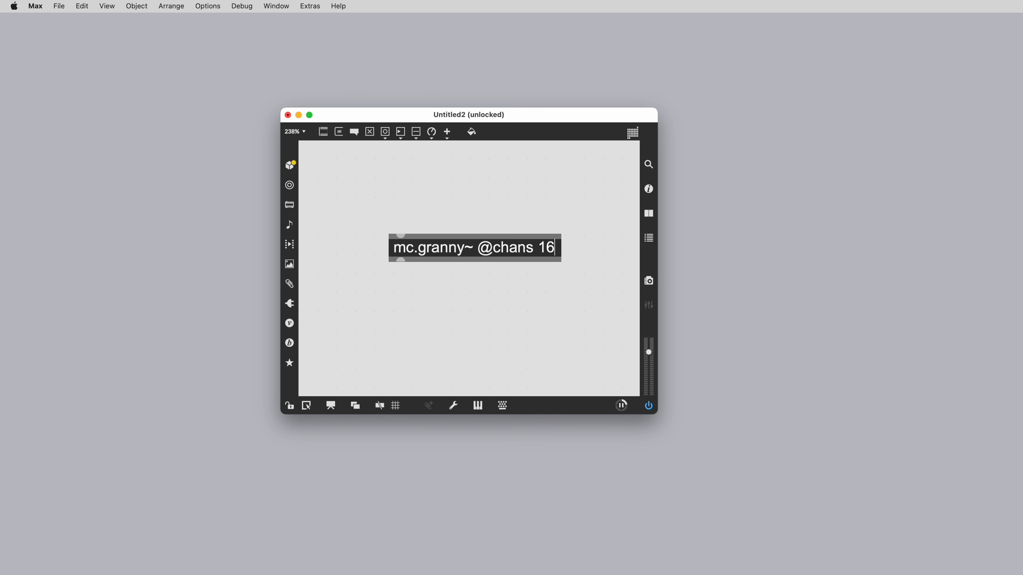
left_click(414, 209)
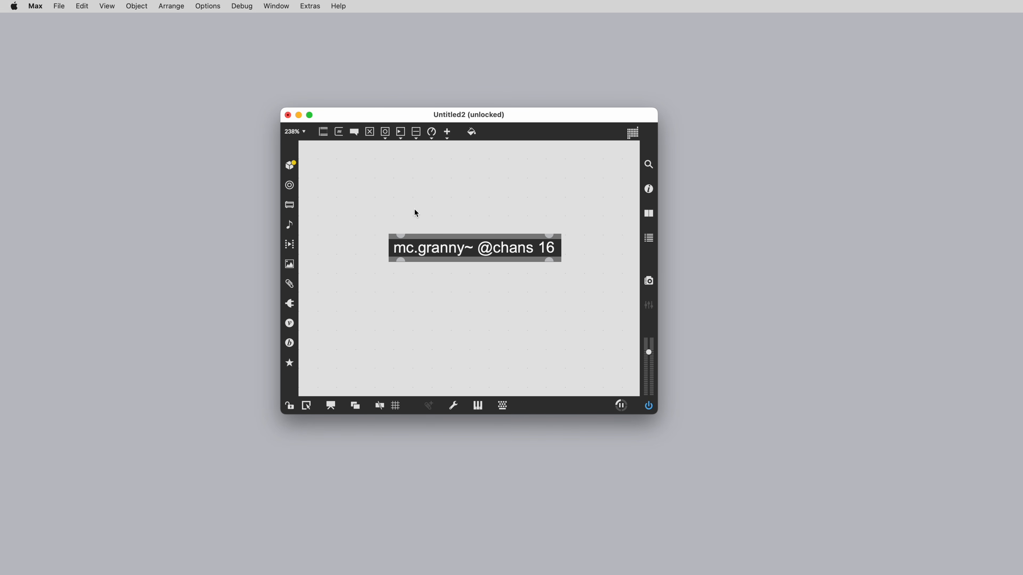